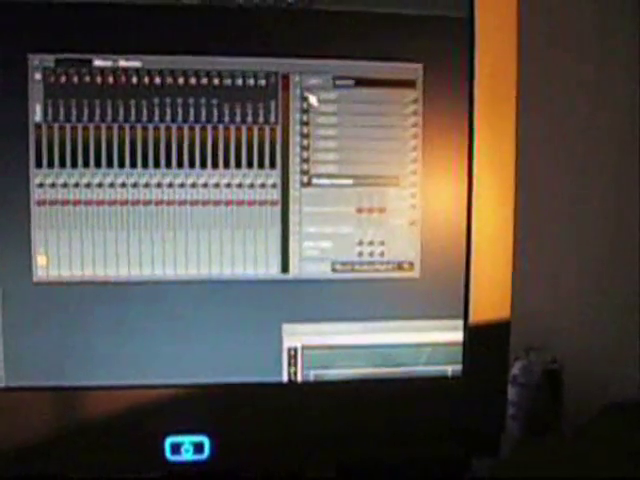
- Open an empty mixer FX slot's effect menu, then dismiss it back to the slots
click(300, 93)
click(398, 118)
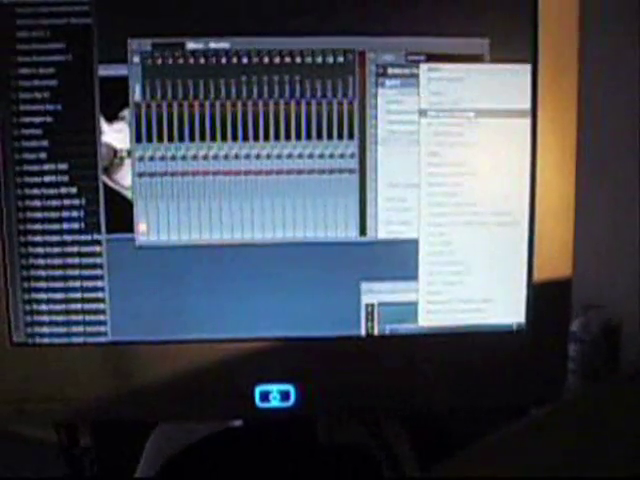
- Load the BBE exciter plugin into the mixer insert slot
click(470, 115)
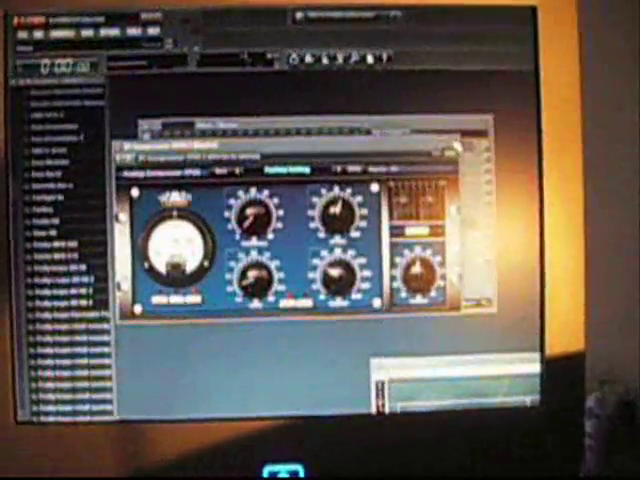
- Close the compressor window and load the Solid State Logic compressor into a mixer slot
click(455, 148)
click(405, 140)
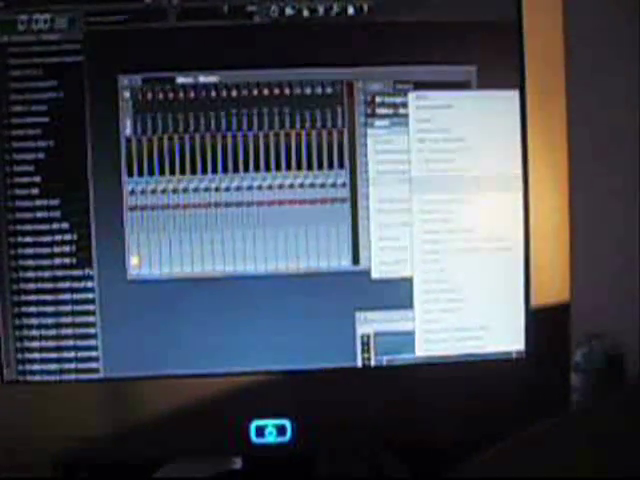
click(440, 188)
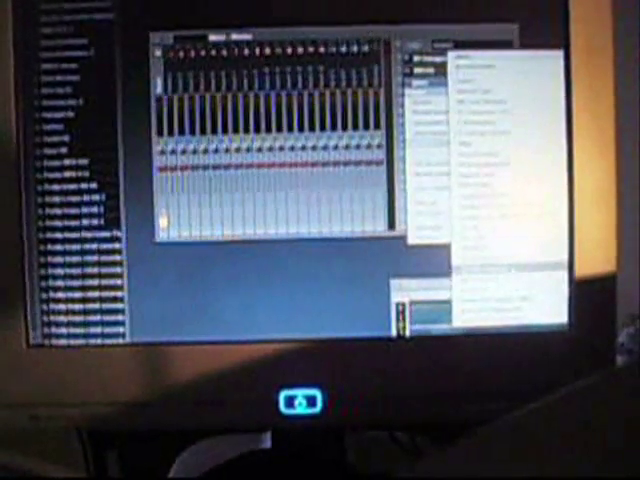
- Load the URS EQ into a mixer insert, bringing up its multiband EQ window
click(514, 269)
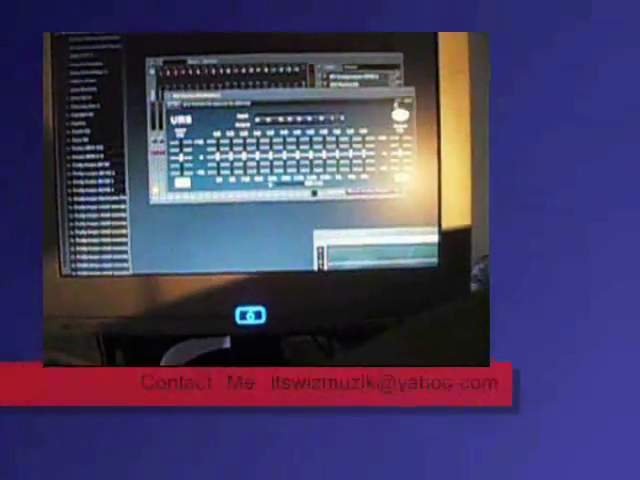